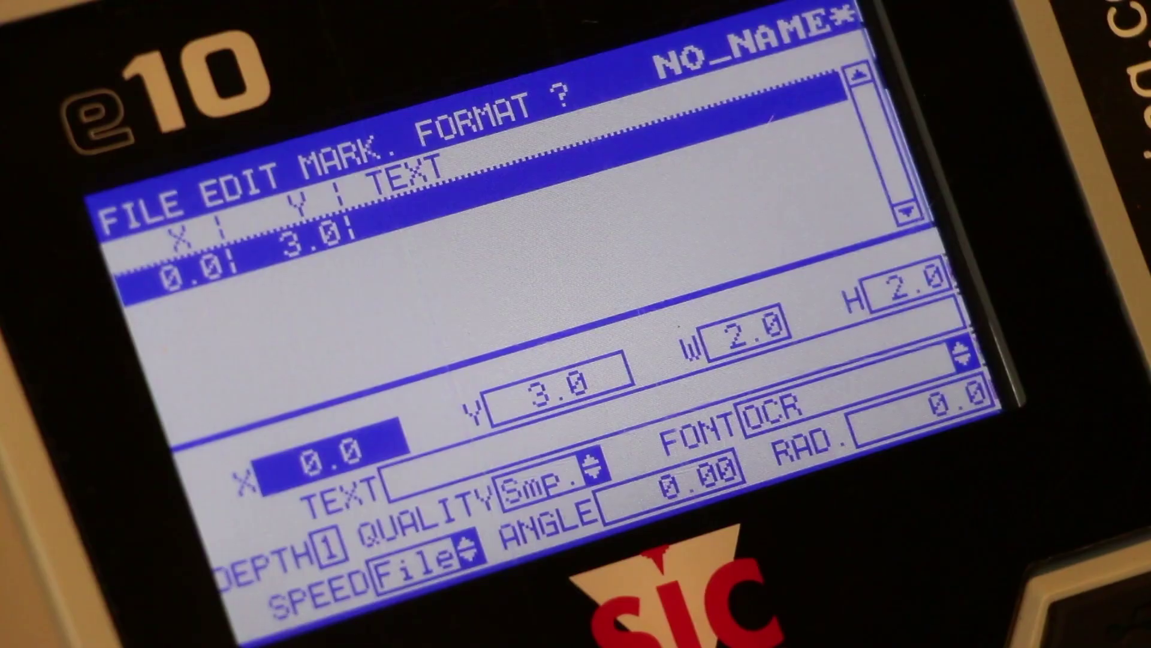
{"action": "type", "text": "0"}
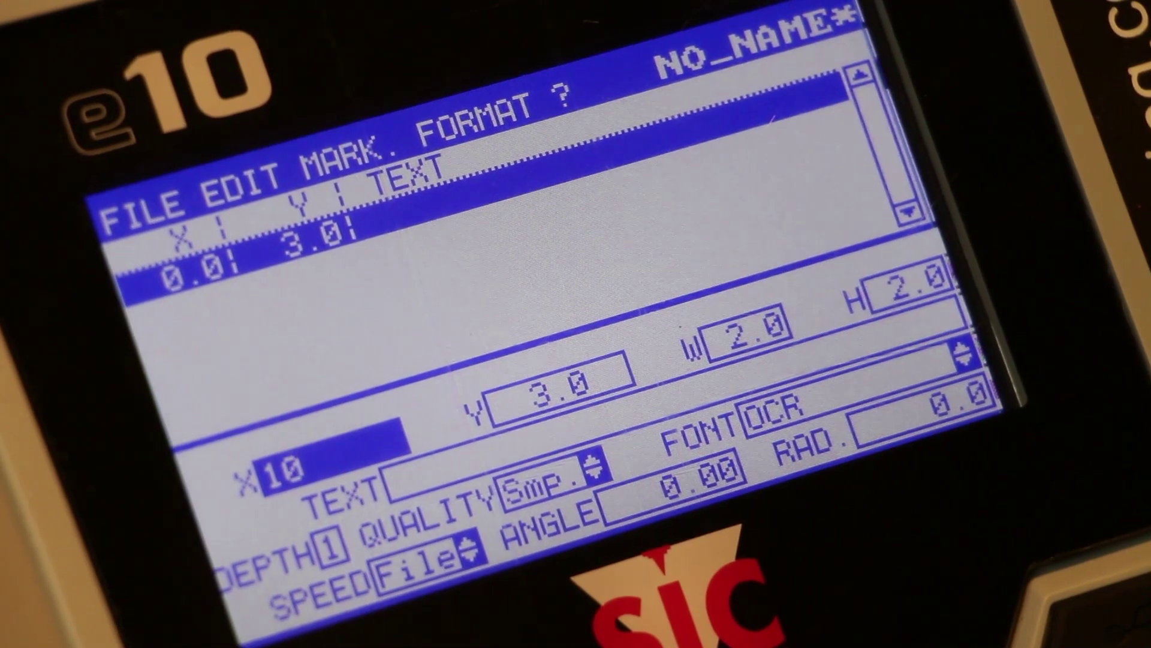
Step: Position the text line at X 10, Y 10 with 5 by 5 characters
{"action": "key", "text": "Return"}
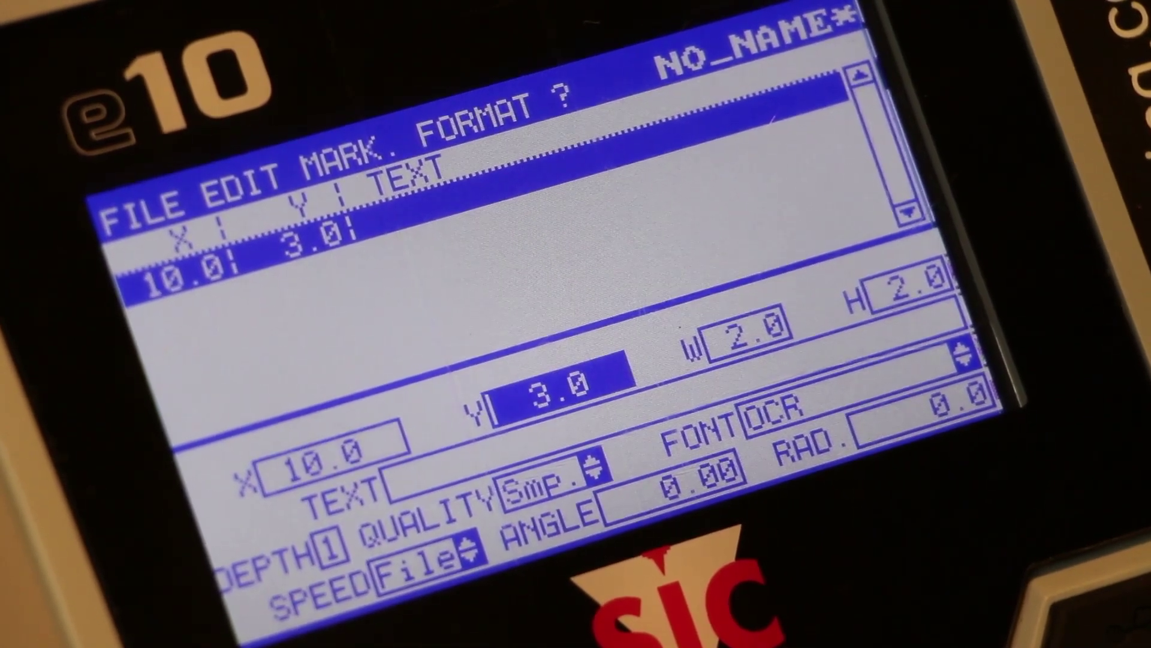
{"action": "type", "text": "10"}
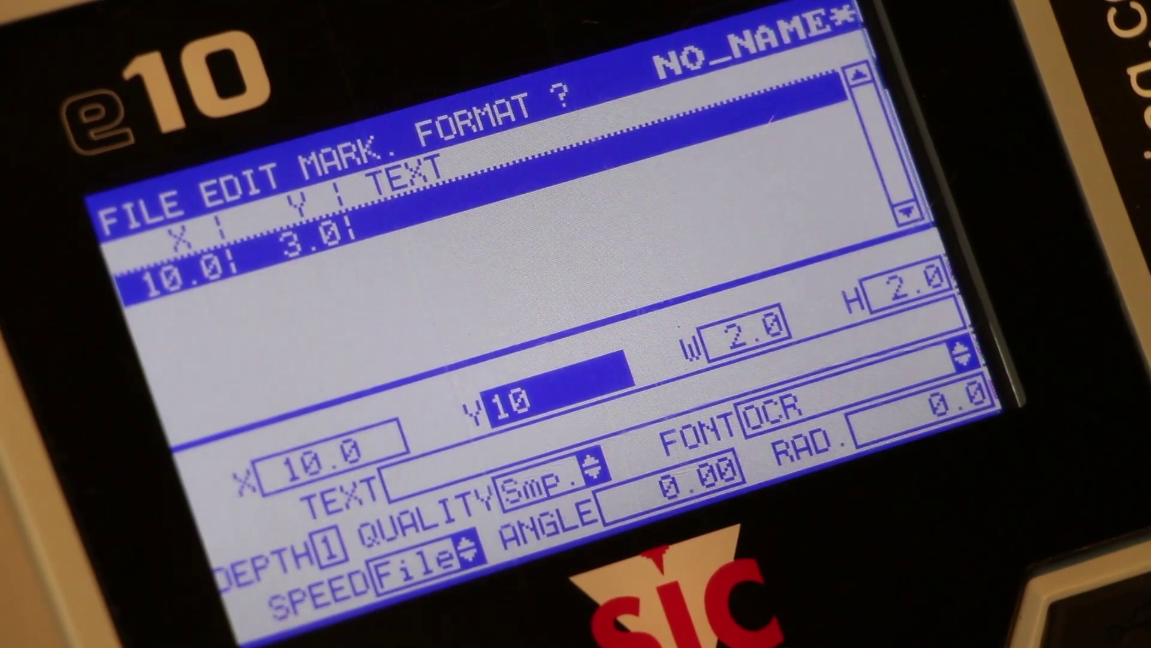
{"action": "type", "text": "5"}
{"action": "key", "text": "Return"}
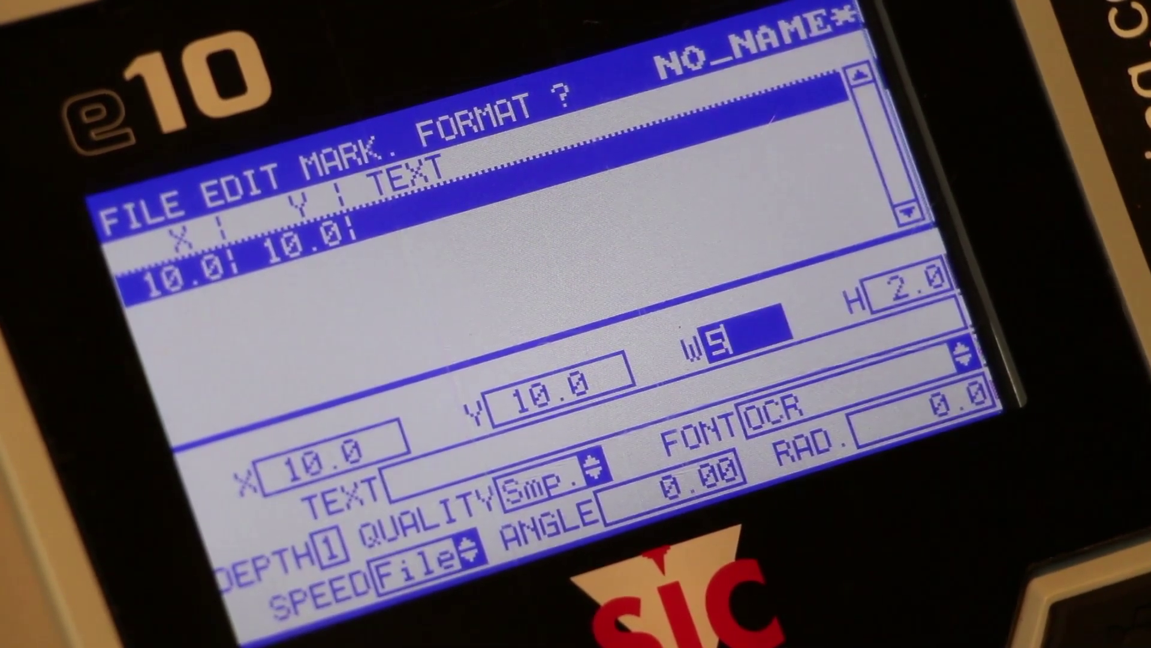
{"action": "key", "text": "Return"}
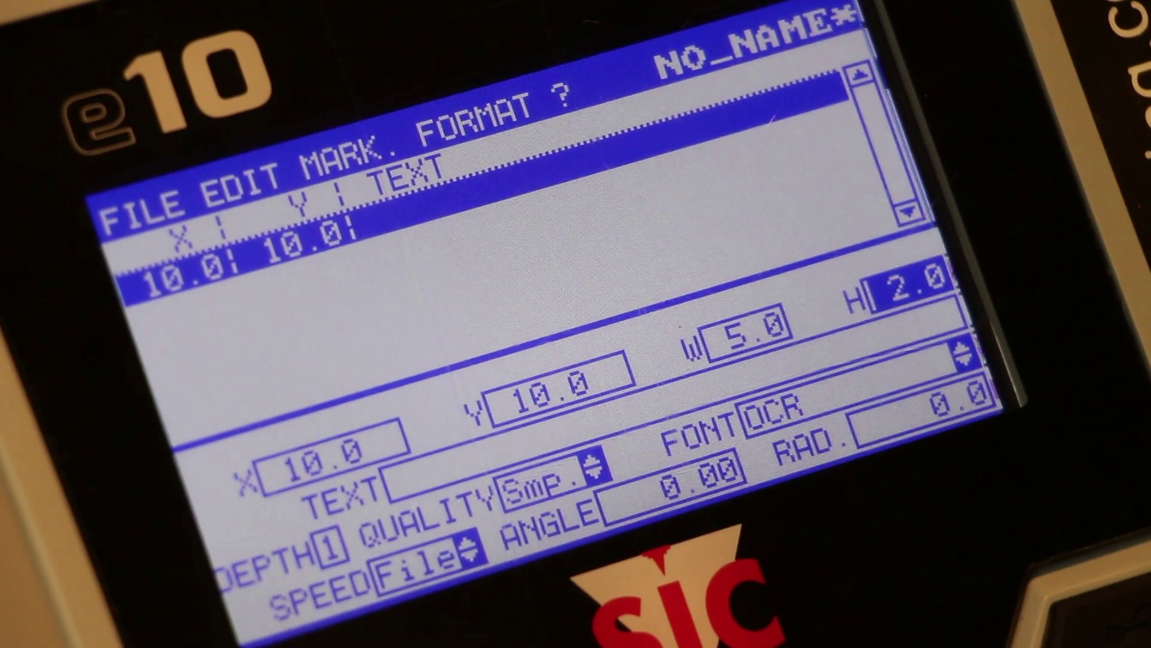
{"action": "type", "text": "5"}
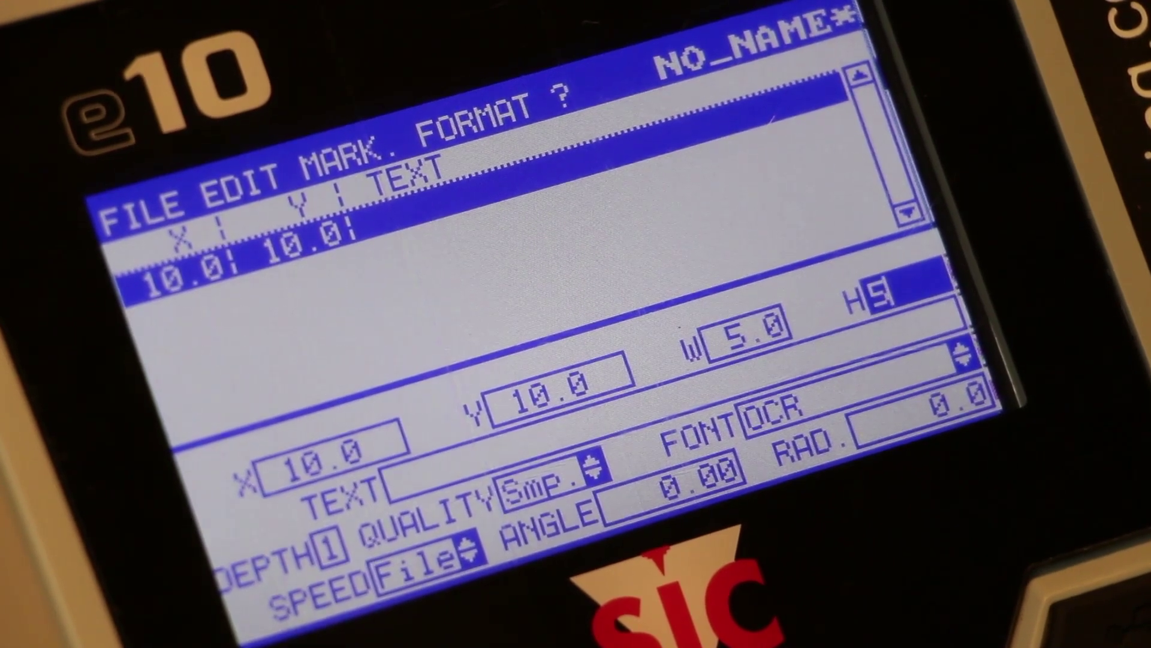
{"action": "key", "text": "Return"}
{"action": "type", "text": "A"}
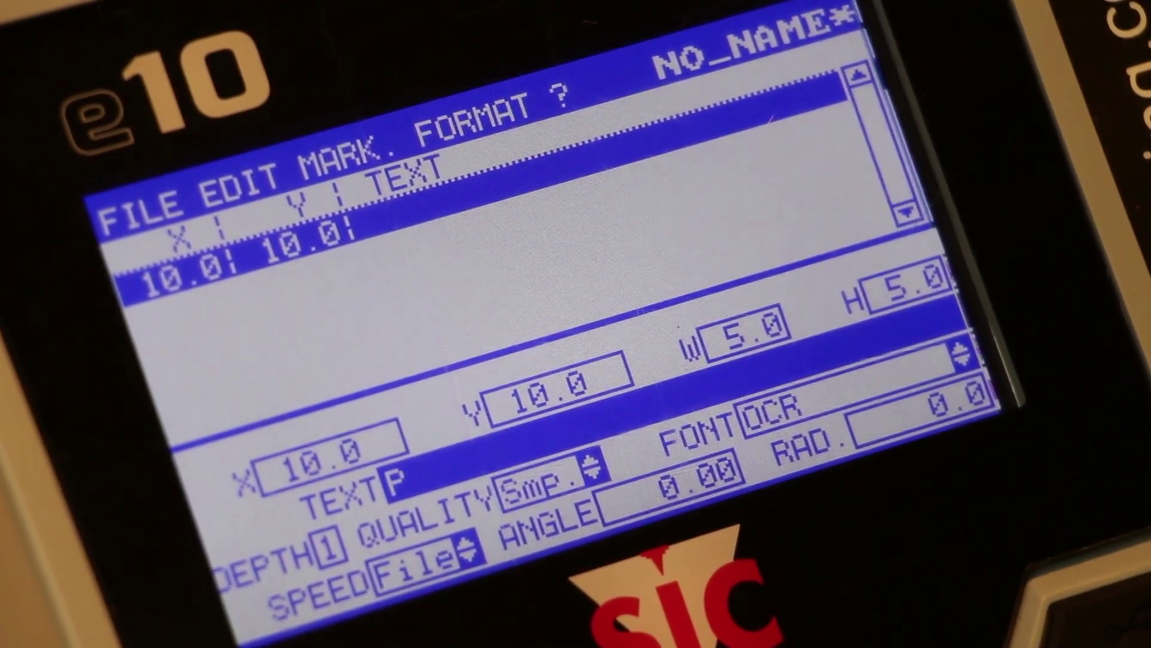
{"action": "type", "text": "A"}
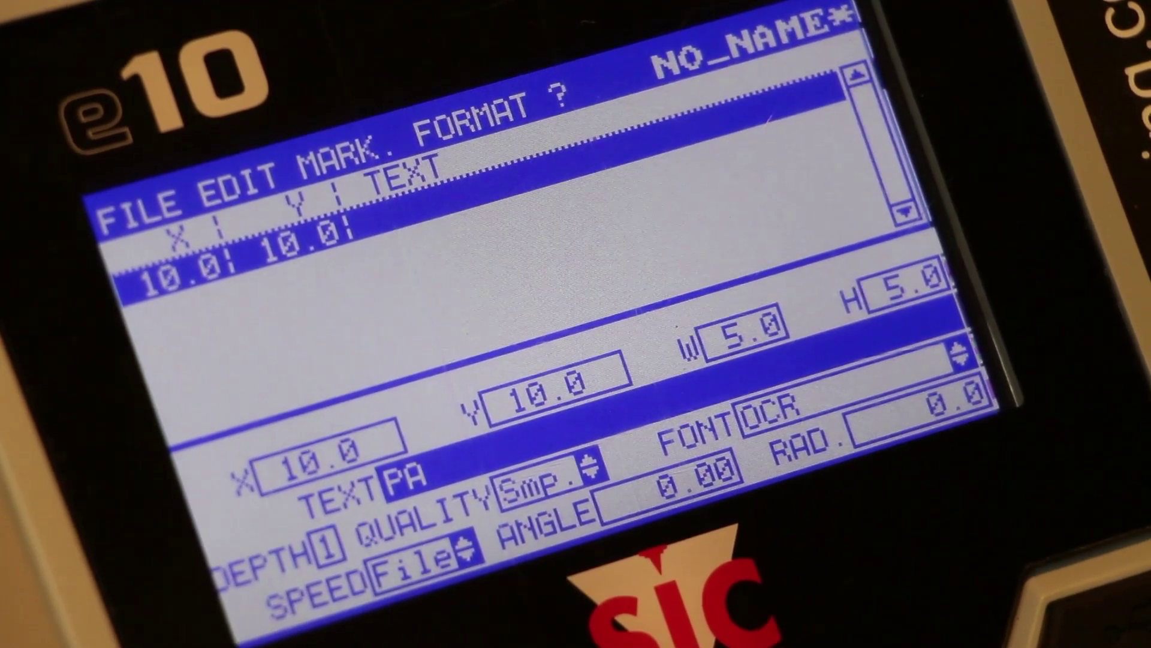
{"action": "type", "text": "ARRR"}
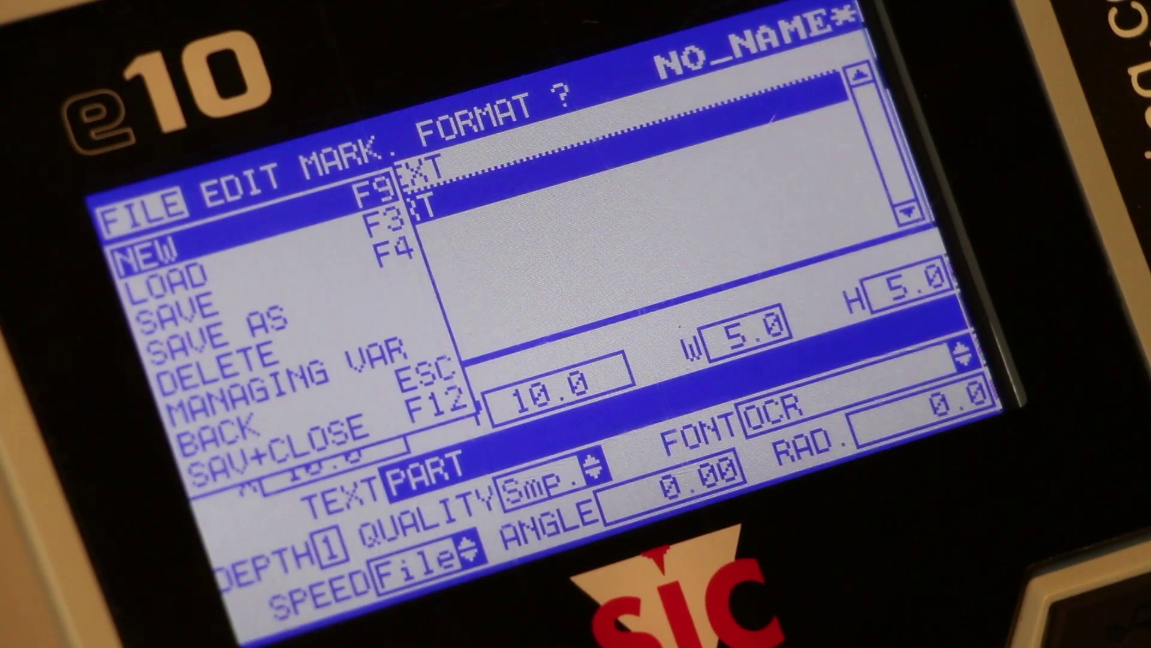
Step: Open the Variable Wizard from EDIT > FILE VAR
{"action": "key", "text": "Right"}
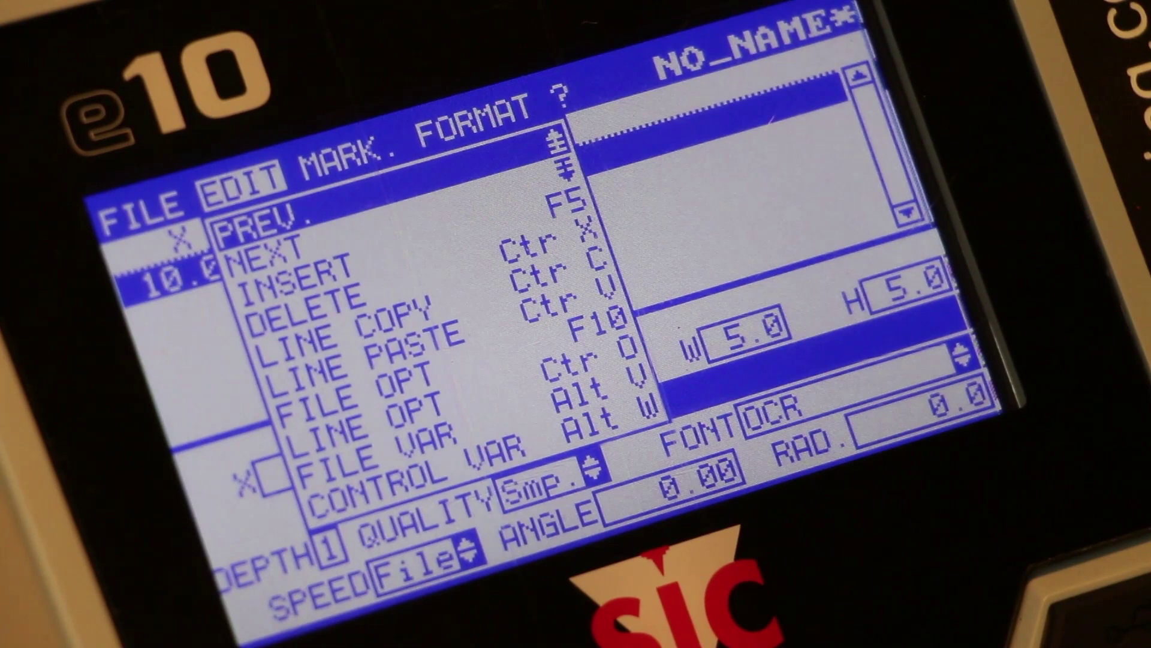
{"action": "key", "text": "Down"}
{"action": "key", "text": "Down"}
{"action": "key", "text": "Down"}
{"action": "key", "text": "Down"}
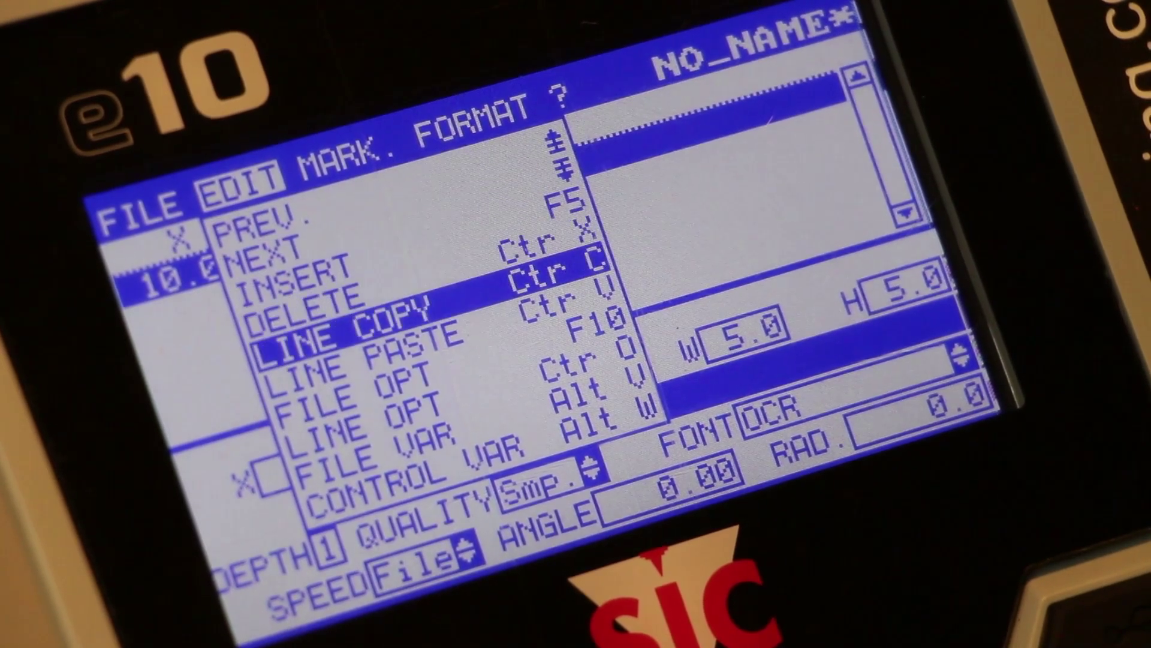
{"action": "key", "text": "Down"}
{"action": "key", "text": "Down"}
{"action": "key", "text": "Down"}
{"action": "key", "text": "Down"}
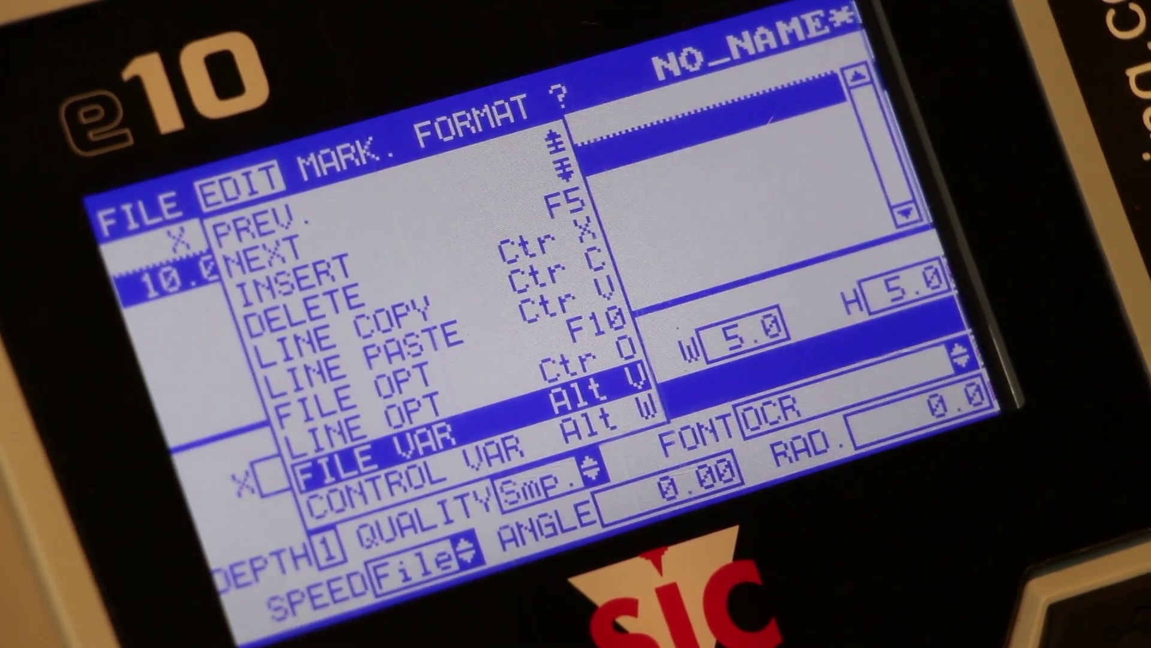
{"action": "key", "text": "Return"}
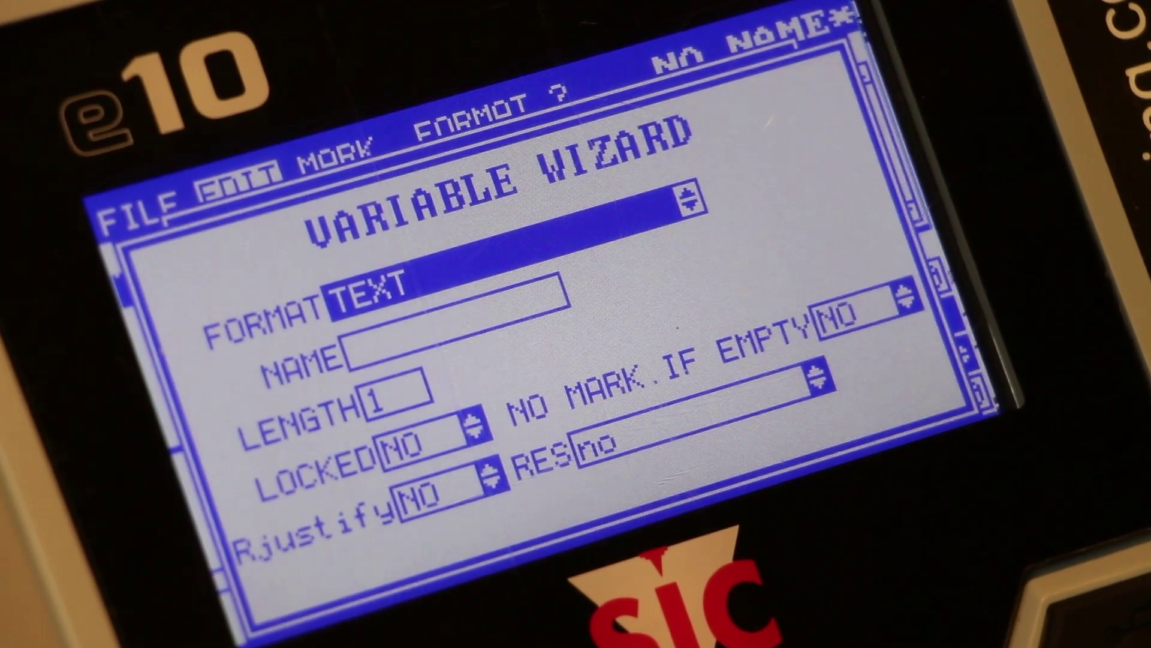
Step: Set variable ABC to INCREMENT format, length 4, with leading zeros on
{"action": "key", "text": "Return"}
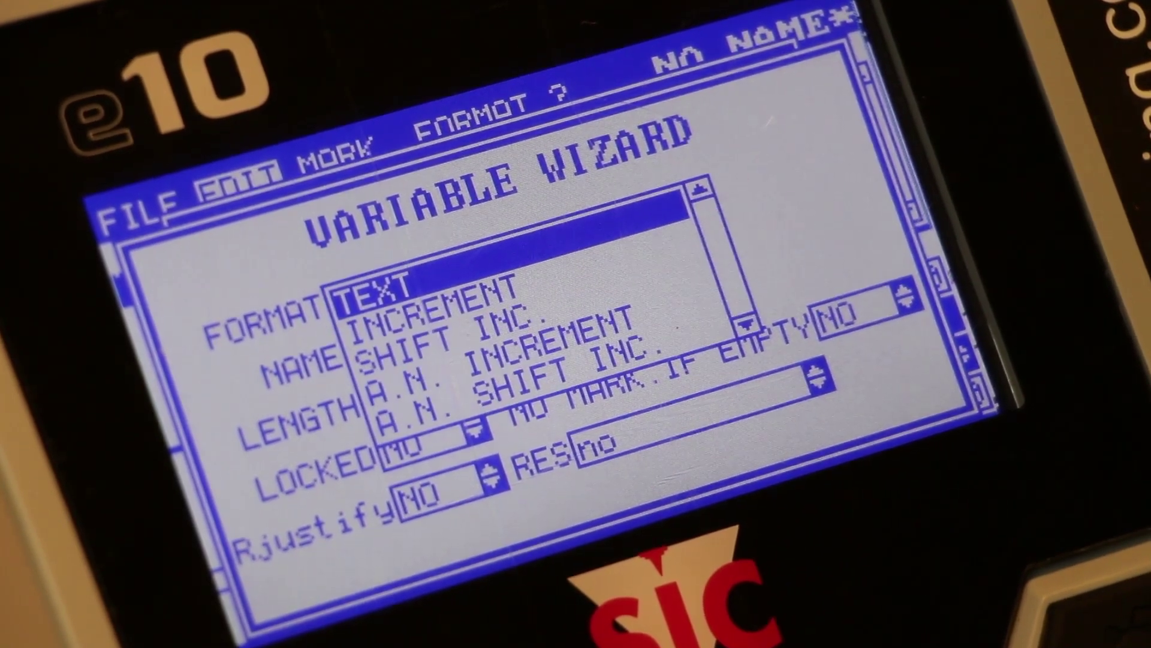
{"action": "key", "text": "Down"}
{"action": "key", "text": "Return"}
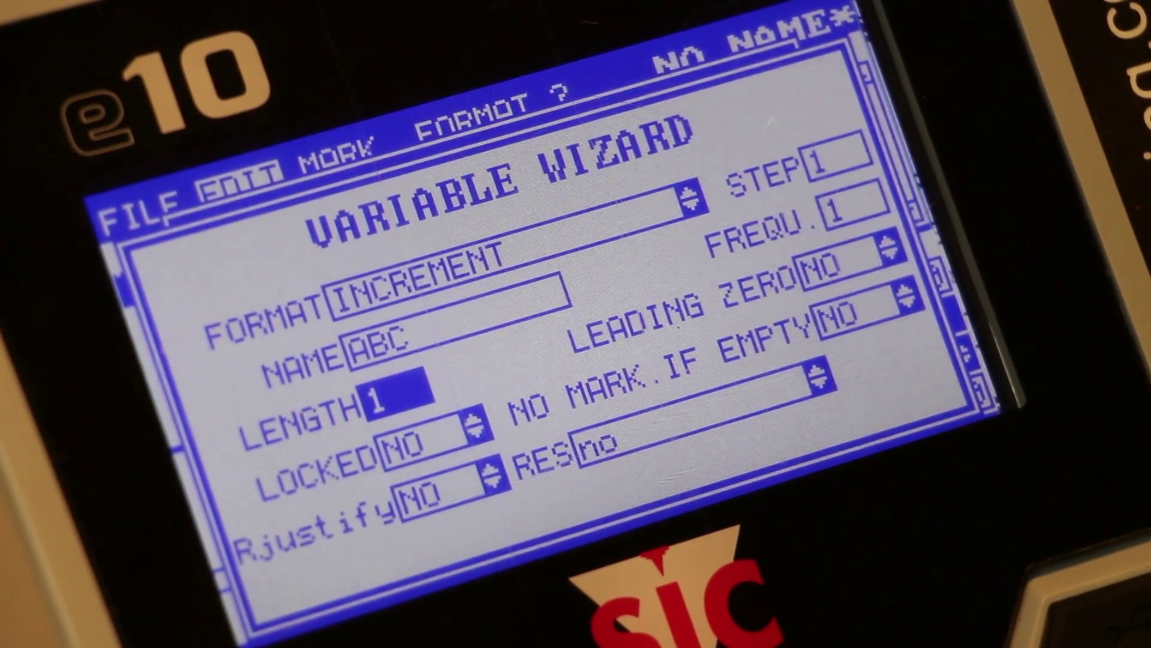
{"action": "type", "text": "4"}
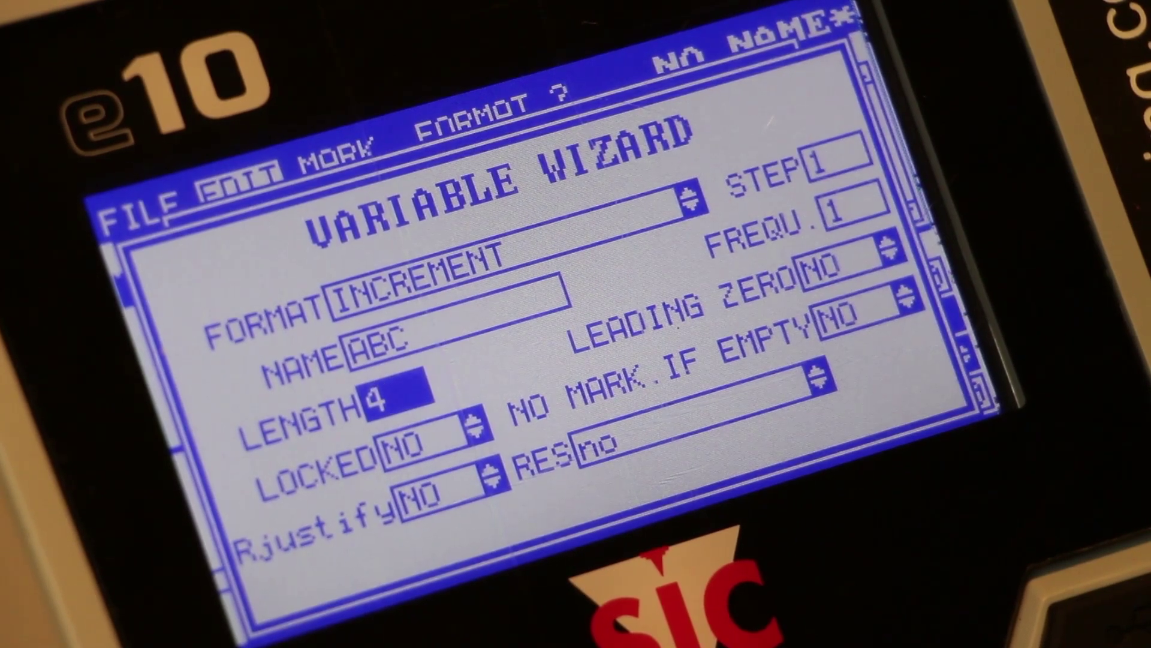
{"action": "key", "text": "Down"}
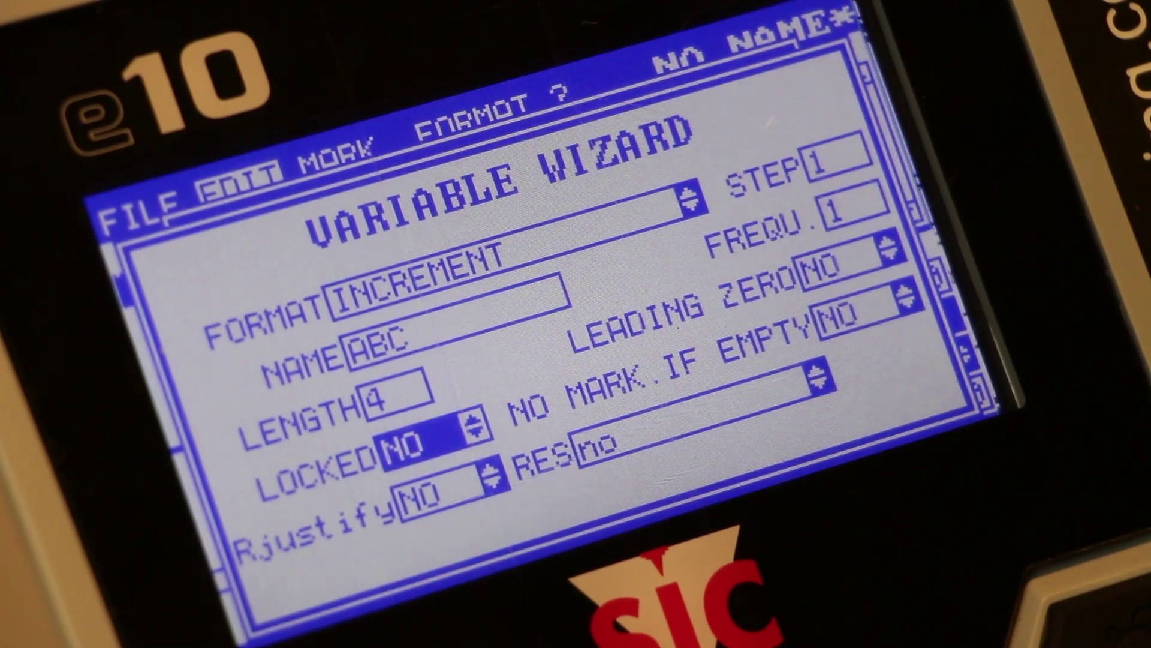
{"action": "key", "text": "Right"}
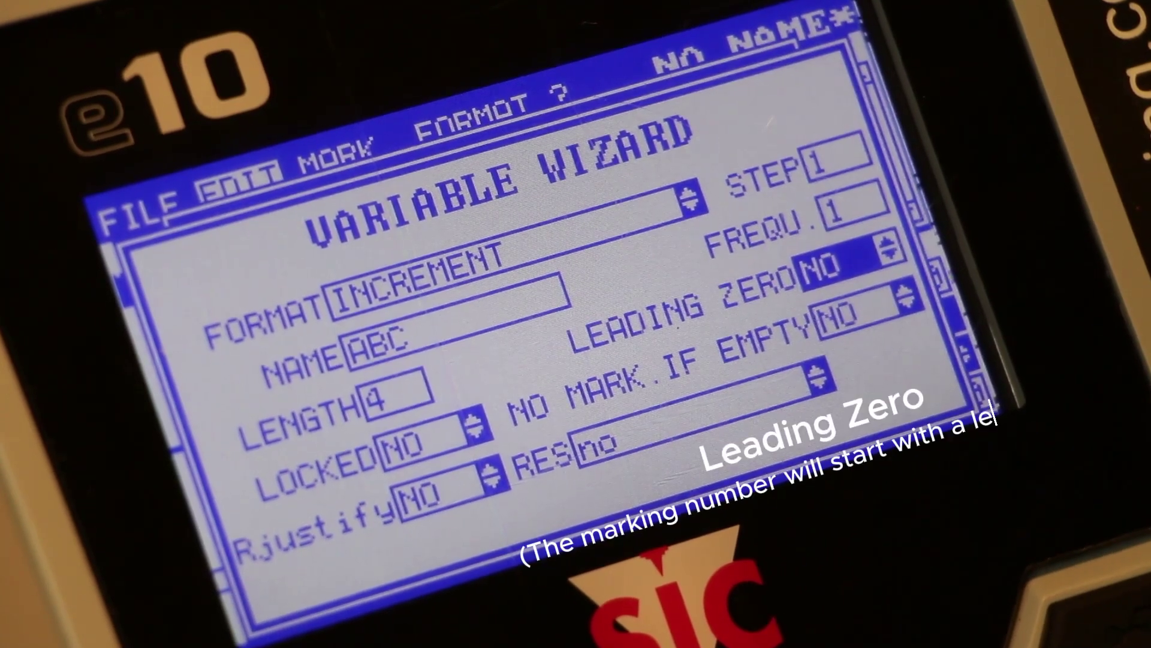
{"action": "key", "text": "Right"}
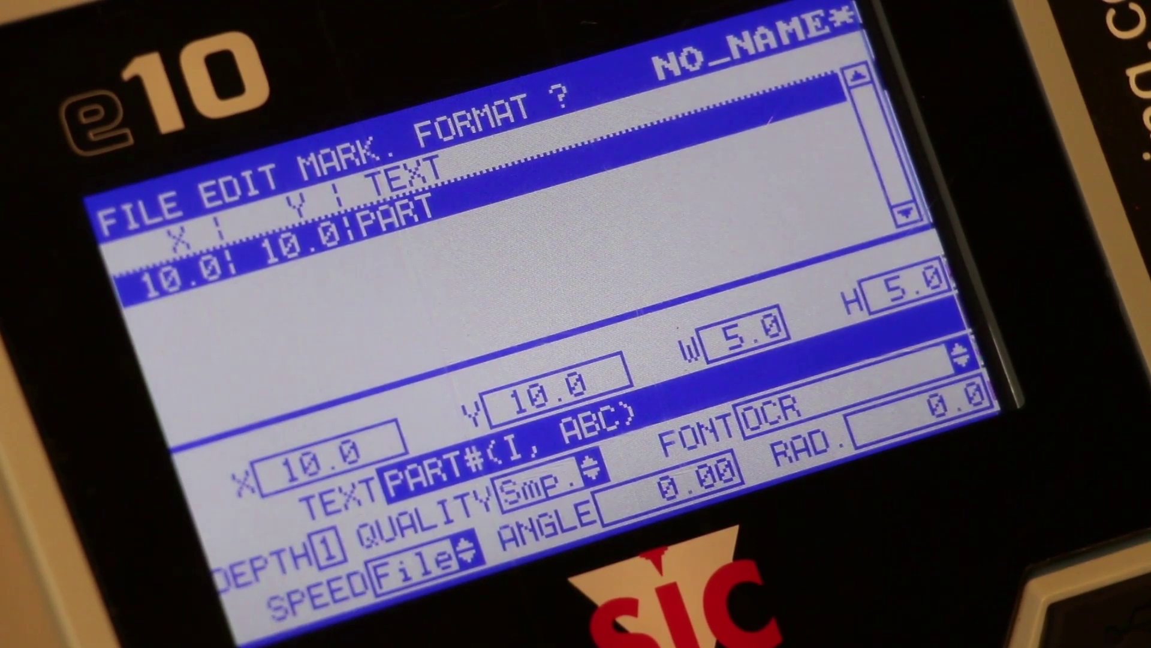
Step: Insert #(I, ABC) after PART, set depth to 7 and quality to 0.22
{"action": "key", "text": "Return"}
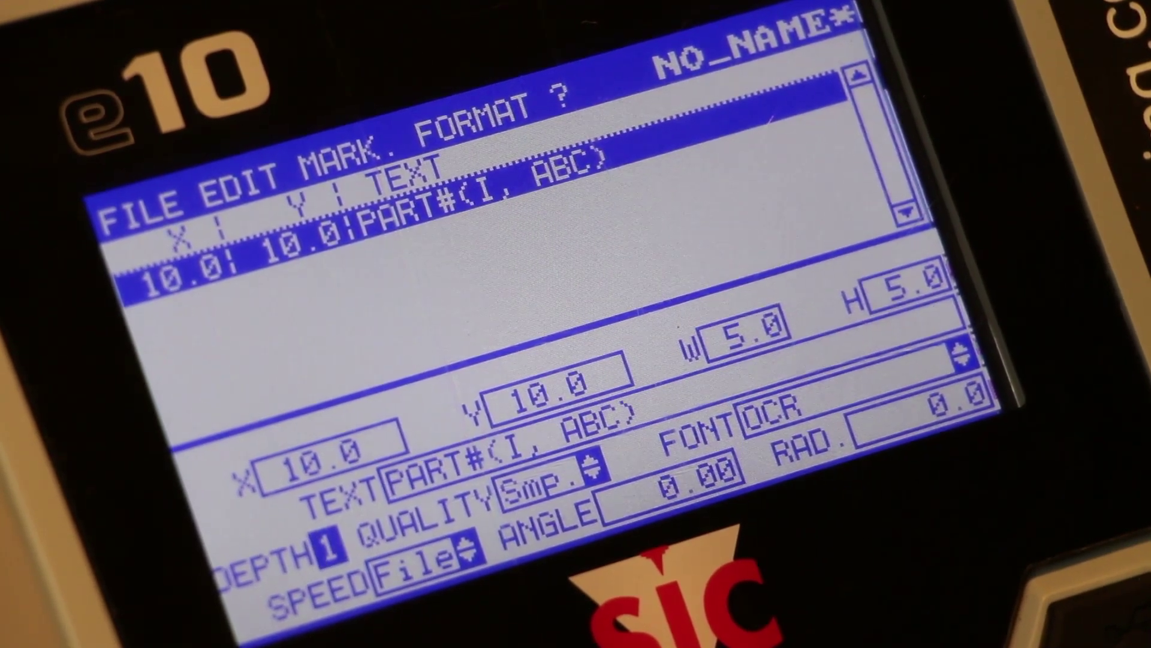
{"action": "type", "text": "7"}
{"action": "key", "text": "Return"}
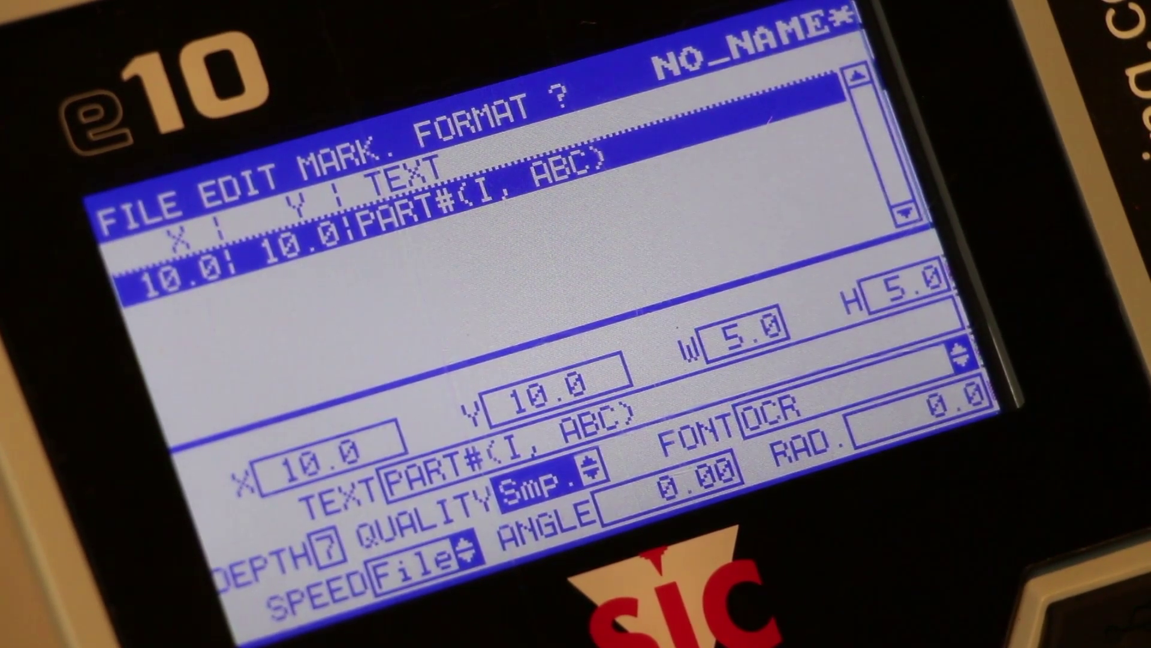
{"action": "key", "text": "Up"}
{"action": "key", "text": "Up"}
{"action": "key", "text": "Up"}
{"action": "key", "text": "Up"}
{"action": "key", "text": "Up"}
{"action": "key", "text": "Up"}
{"action": "key", "text": "Up"}
{"action": "key", "text": "Up"}
{"action": "key", "text": "Up"}
{"action": "key", "text": "Up"}
{"action": "key", "text": "Up"}
{"action": "key", "text": "Up"}
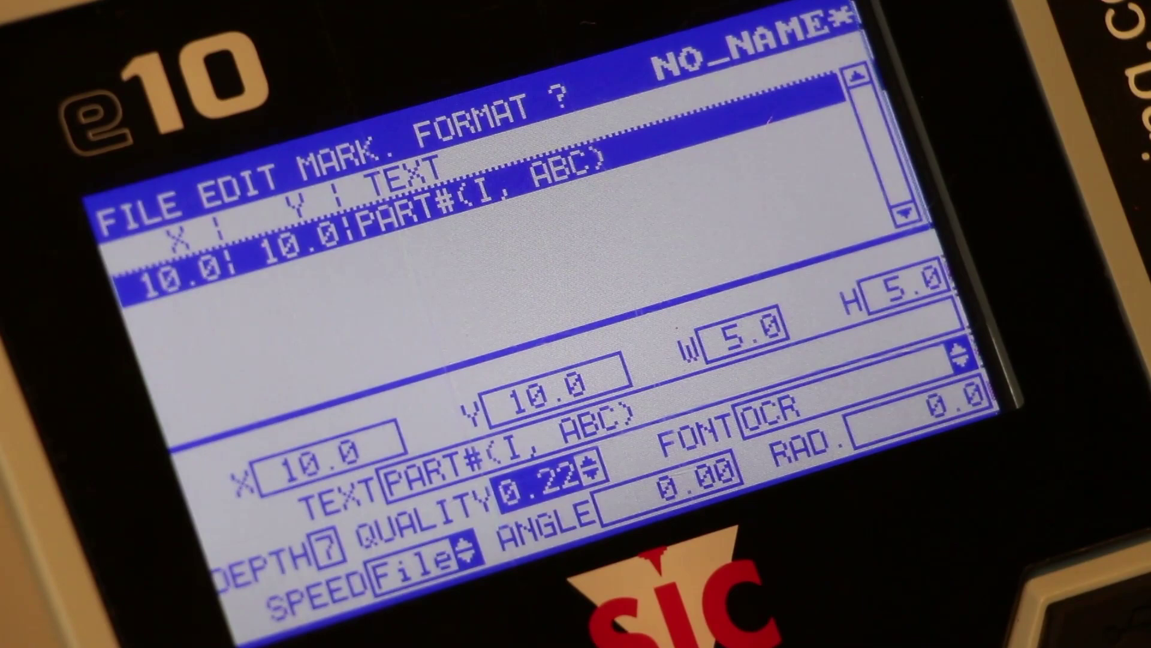
{"action": "key", "text": "Up"}
{"action": "key", "text": "Up"}
{"action": "key", "text": "Up"}
{"action": "key", "text": "Up"}
{"action": "key", "text": "Up"}
{"action": "key", "text": "Up"}
{"action": "key", "text": "Up"}
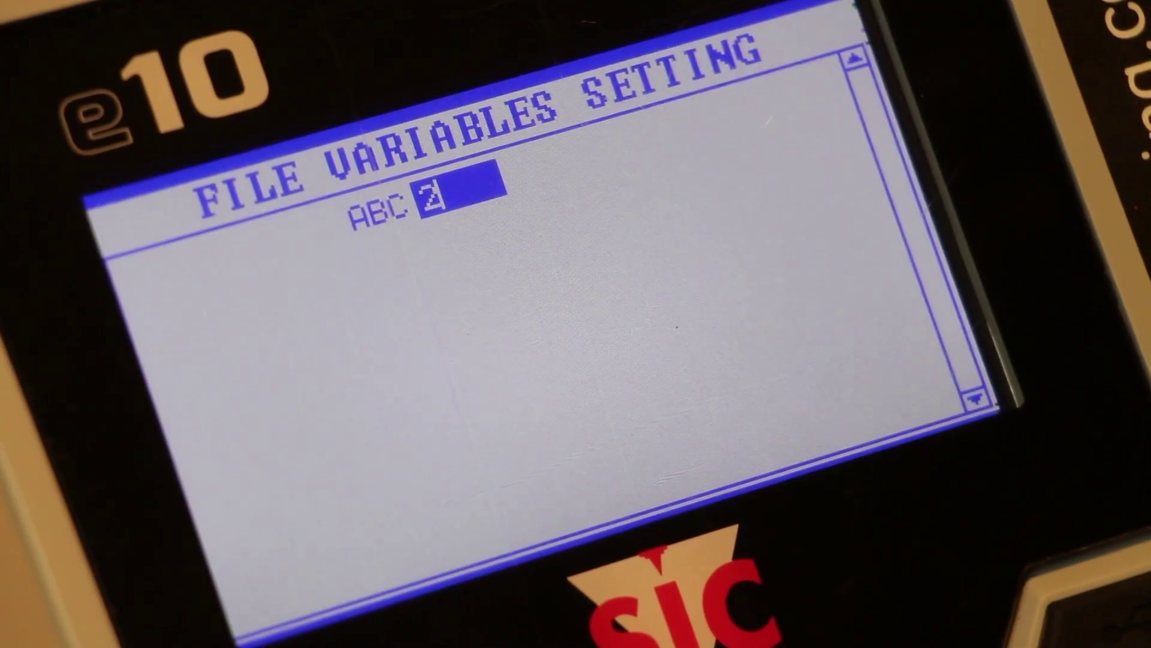
{"action": "type", "text": "0"}
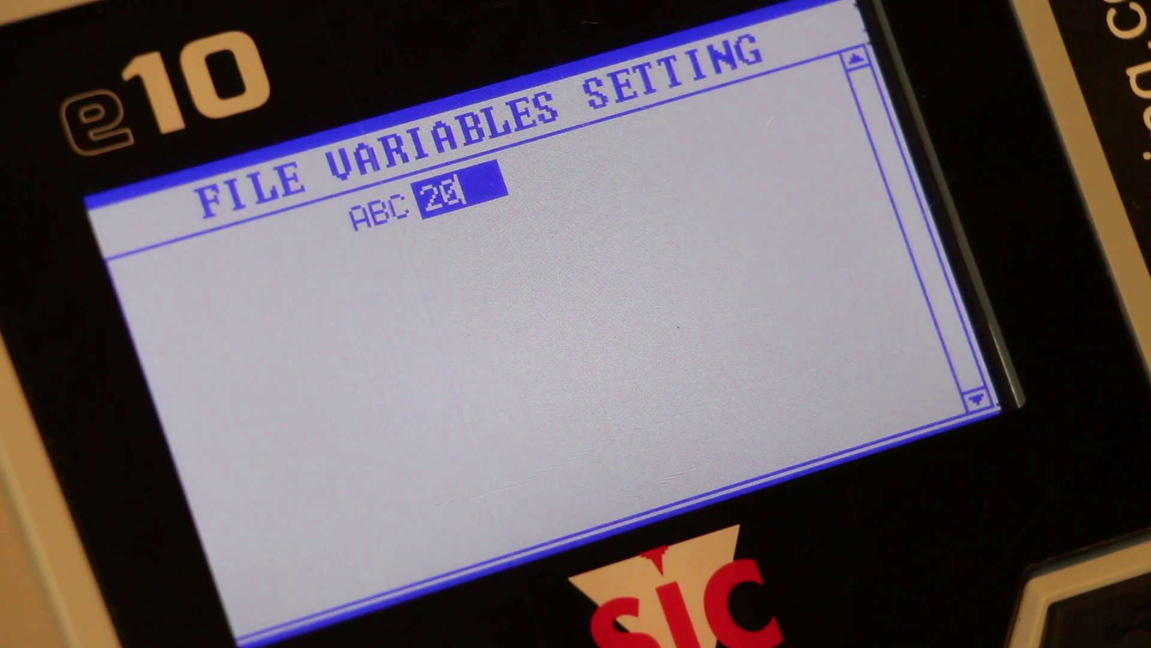